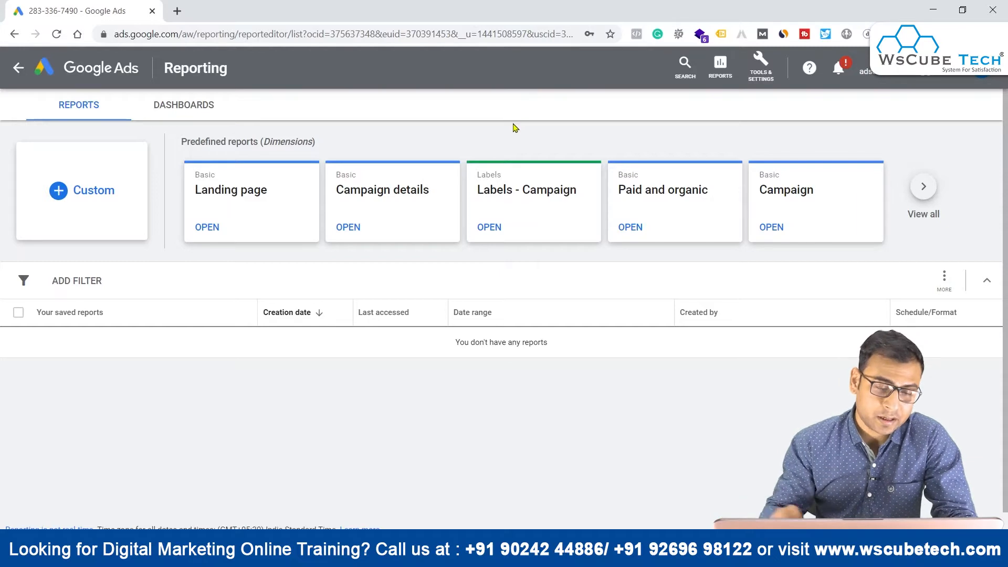
Step: Create a custom report of type Table and postpone the welcome tour
click(101, 179)
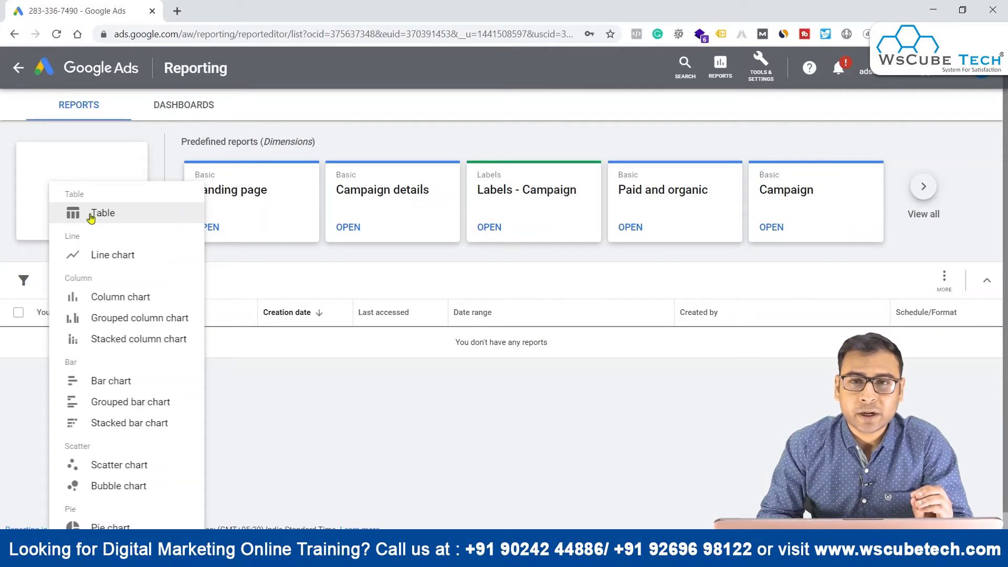
click(130, 217)
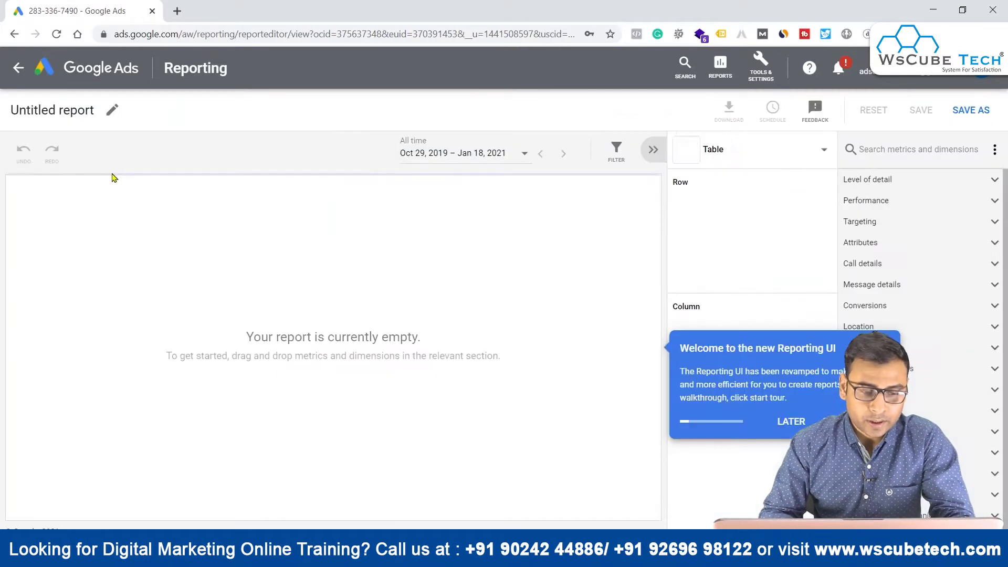
click(791, 422)
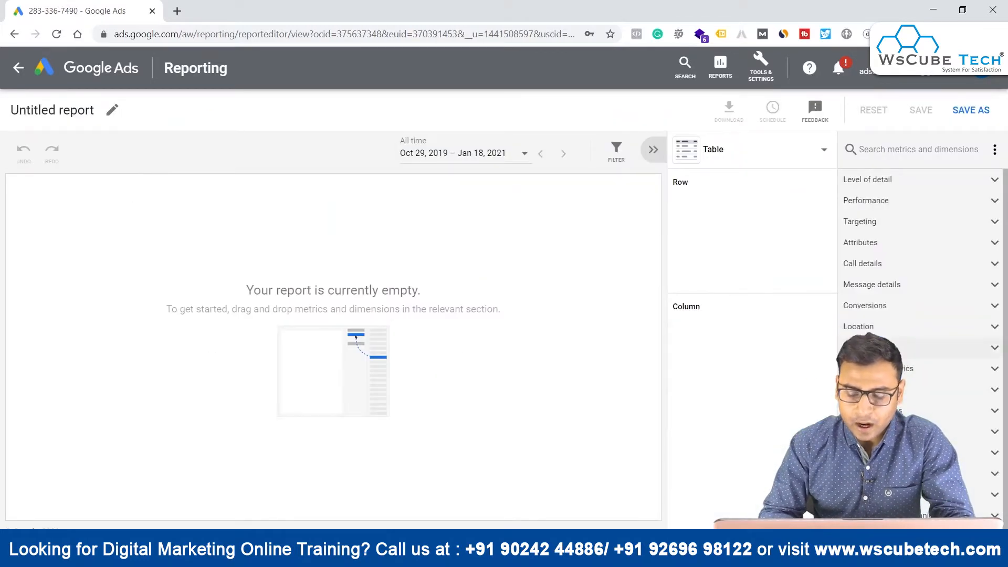
Step: Check the report question in the Notepad notes and rename the untitled report as "Report _ demo _PhoneCalls"
click(615, 557)
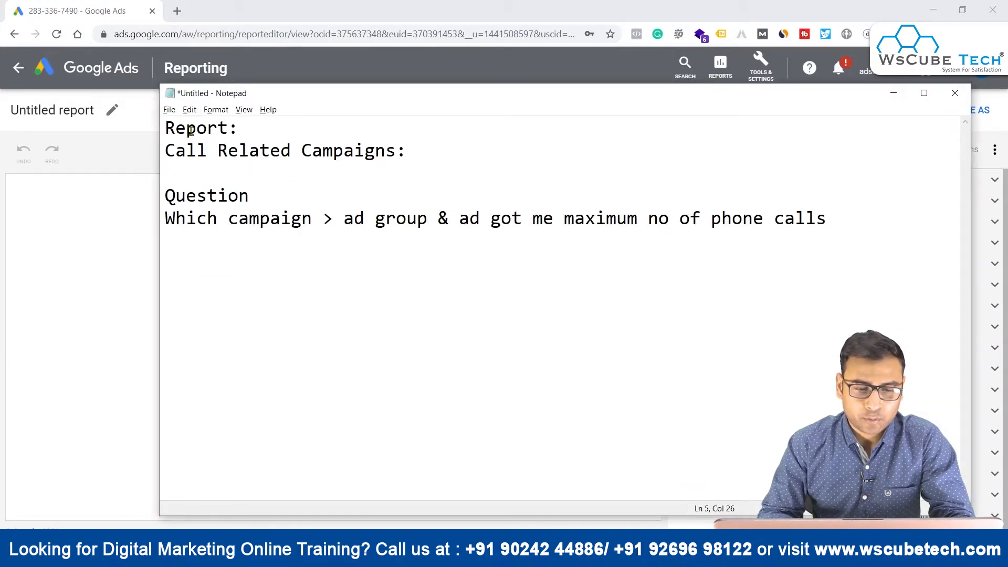
click(82, 248)
click(69, 103)
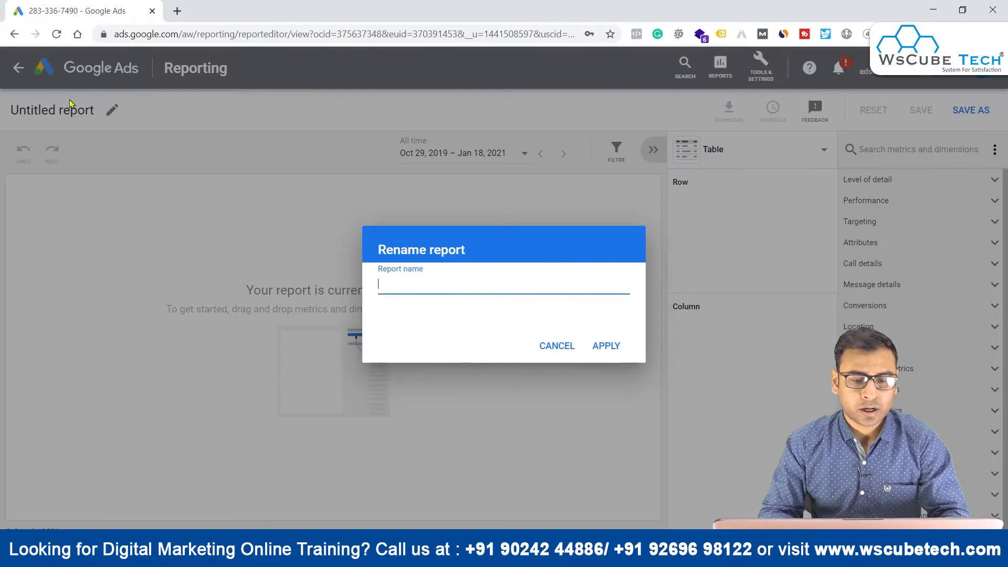
text(Report )
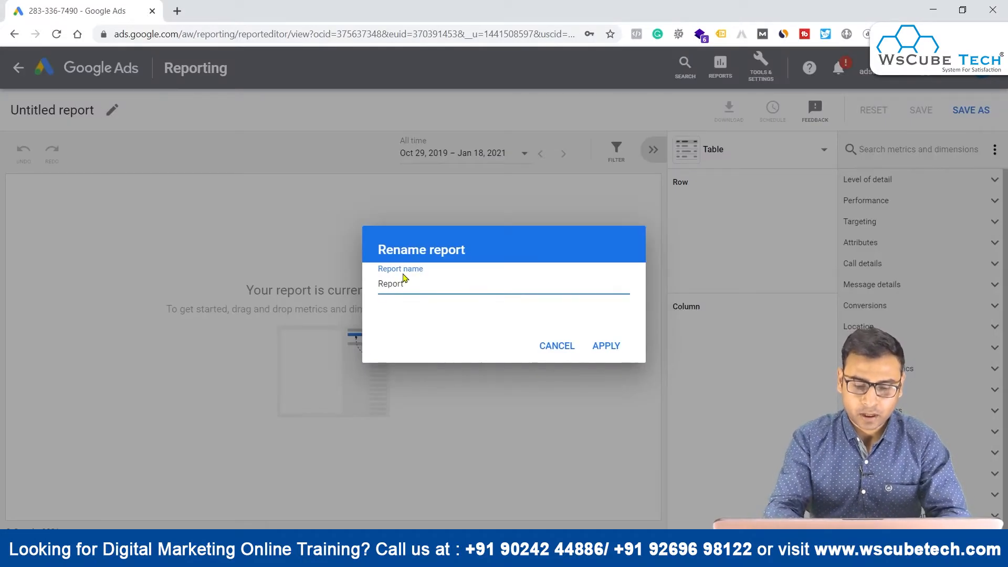
text(_ demo _PhoneCalls)
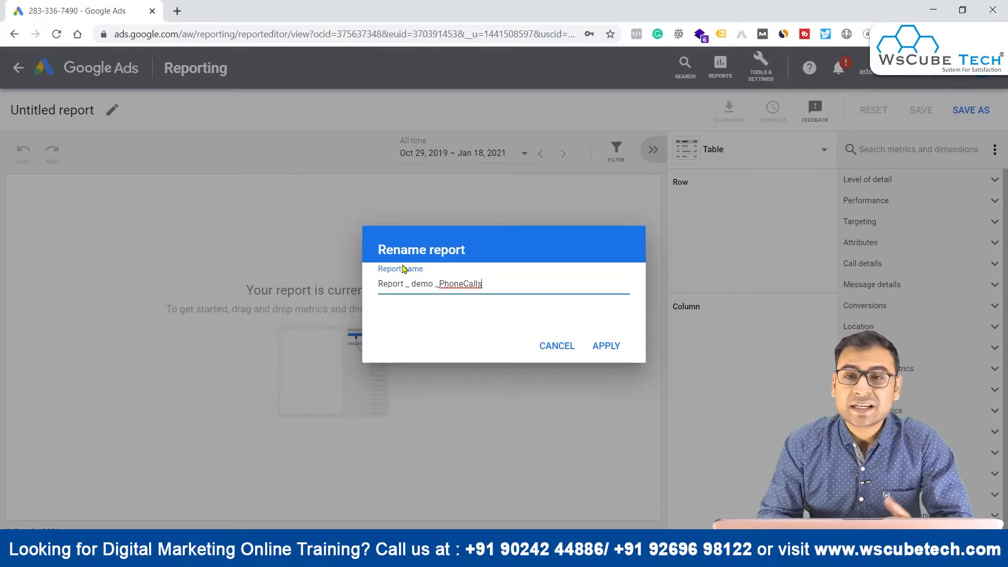
click(608, 348)
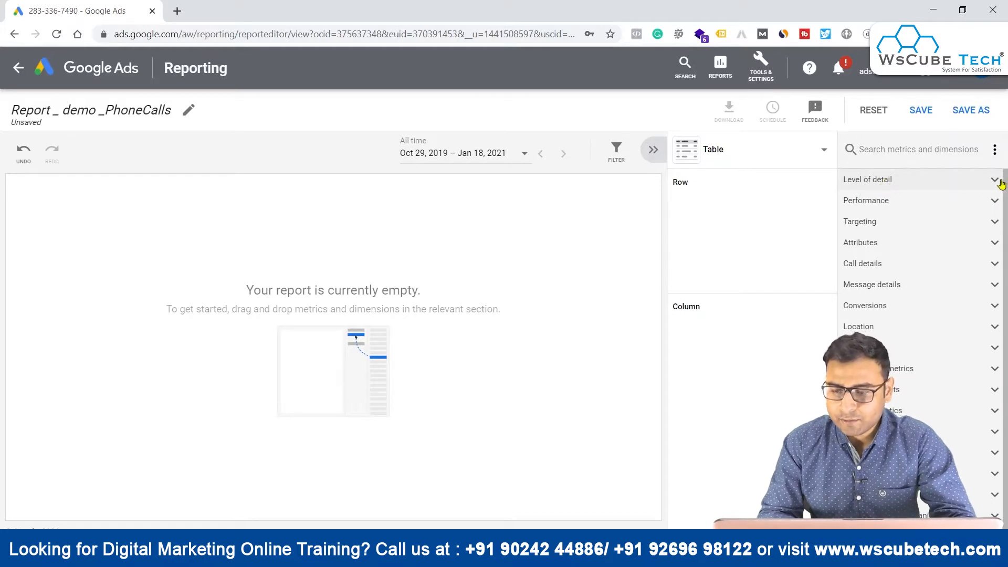
Step: Add the Campaign, Ad group and Ad level-of-detail dimensions as report rows, in that order
click(994, 181)
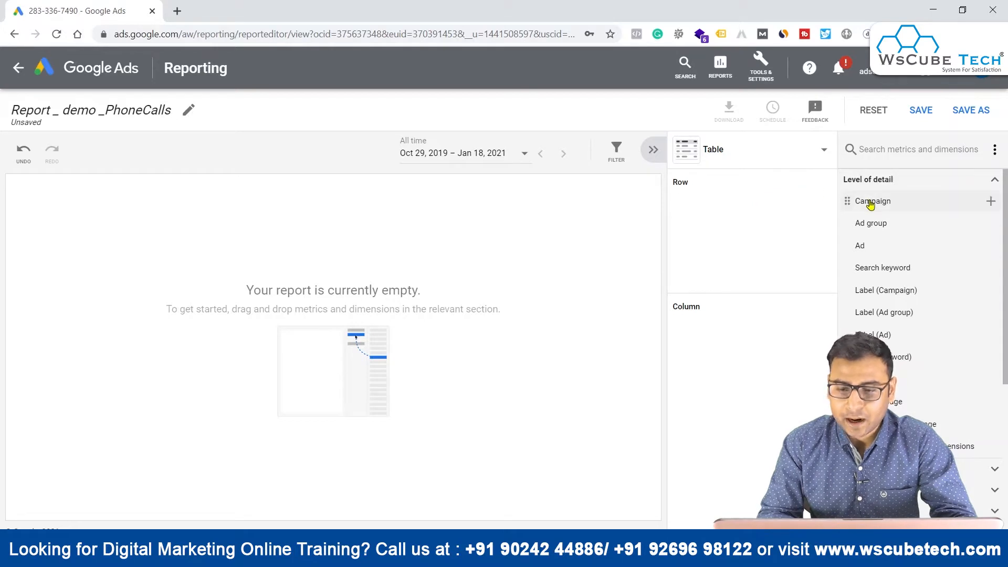
drag(869, 203, 870, 204)
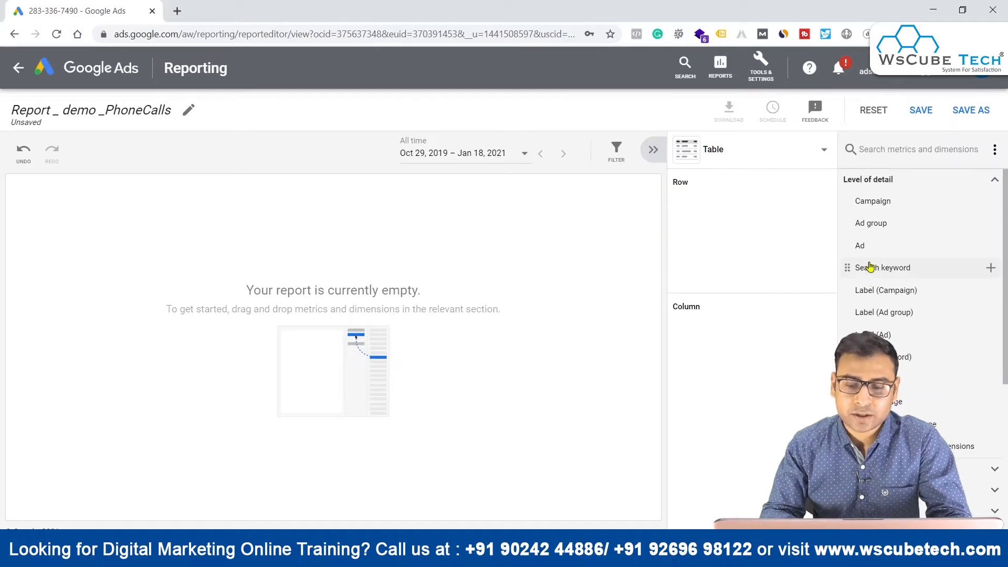
key(alt+Tab)
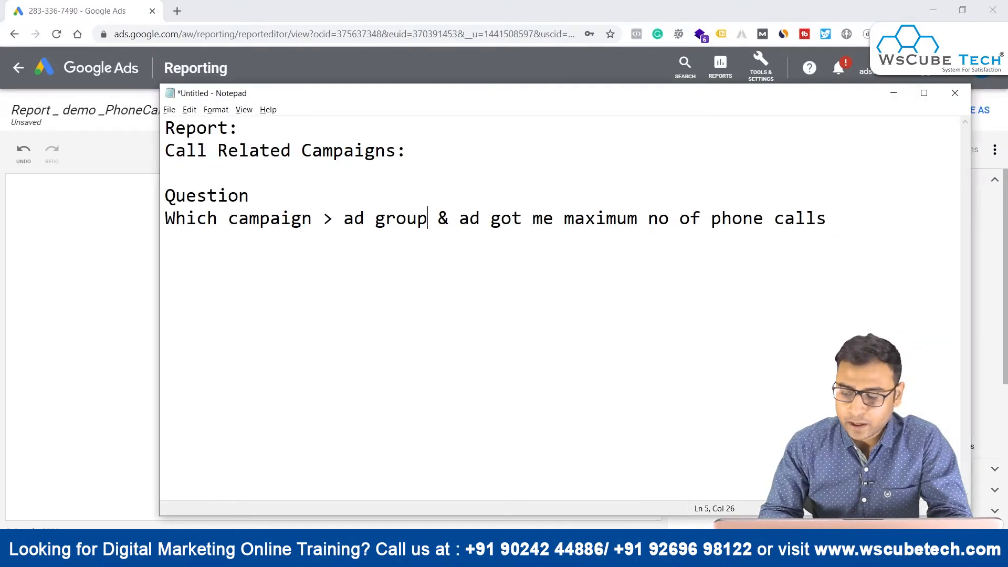
drag(238, 217, 344, 218)
click(127, 279)
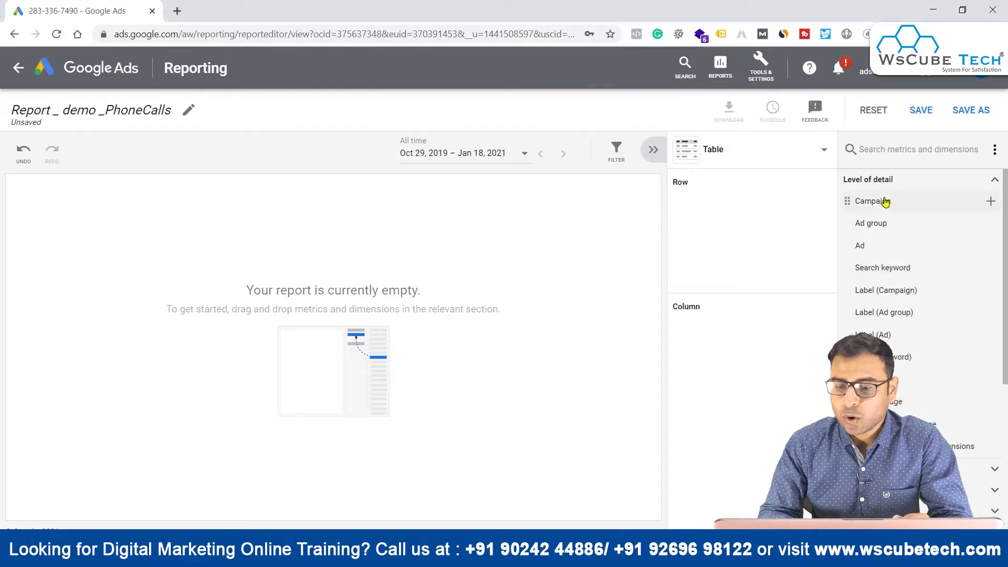
drag(884, 200, 723, 205)
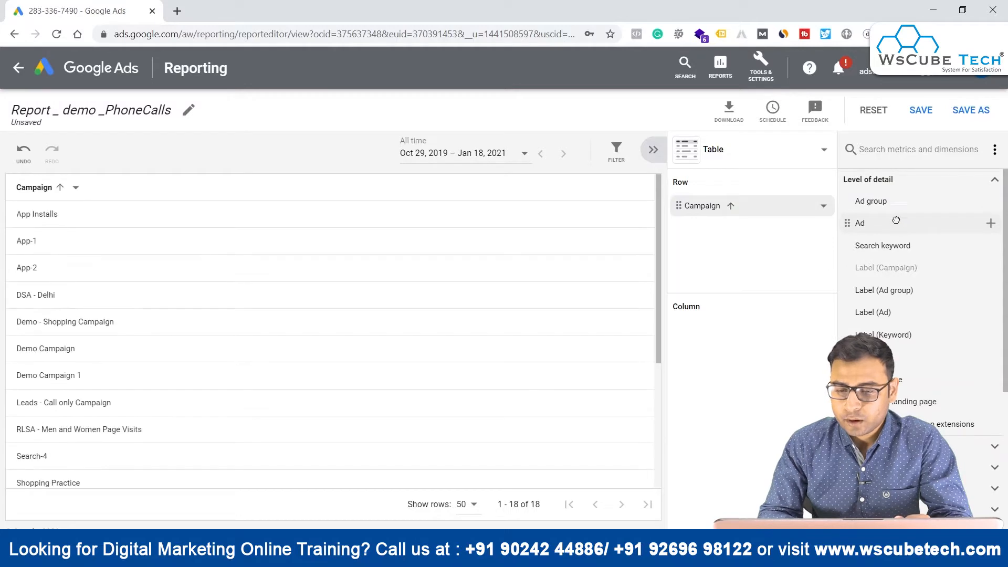
drag(908, 230, 753, 224)
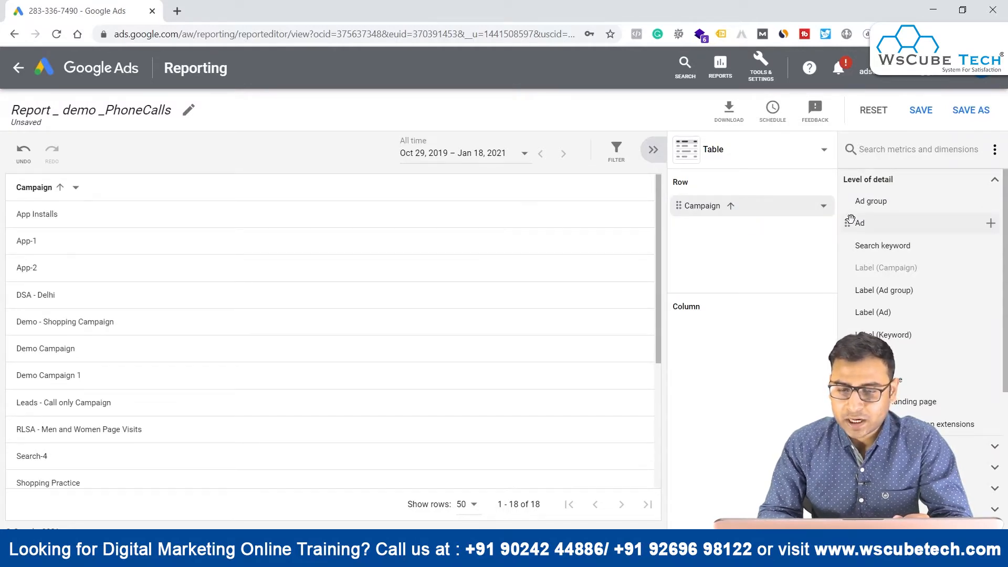
drag(859, 223, 720, 259)
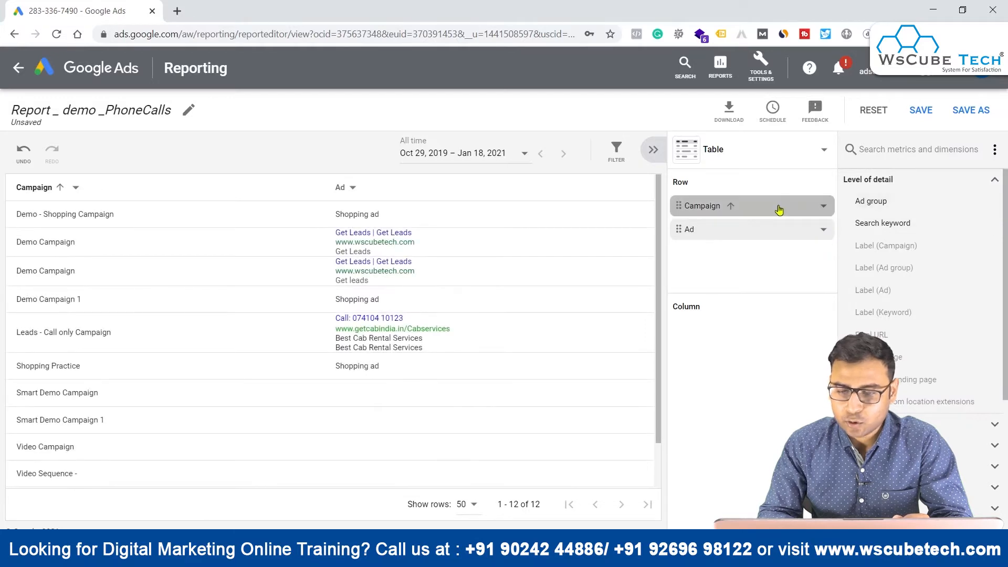
drag(906, 198, 677, 228)
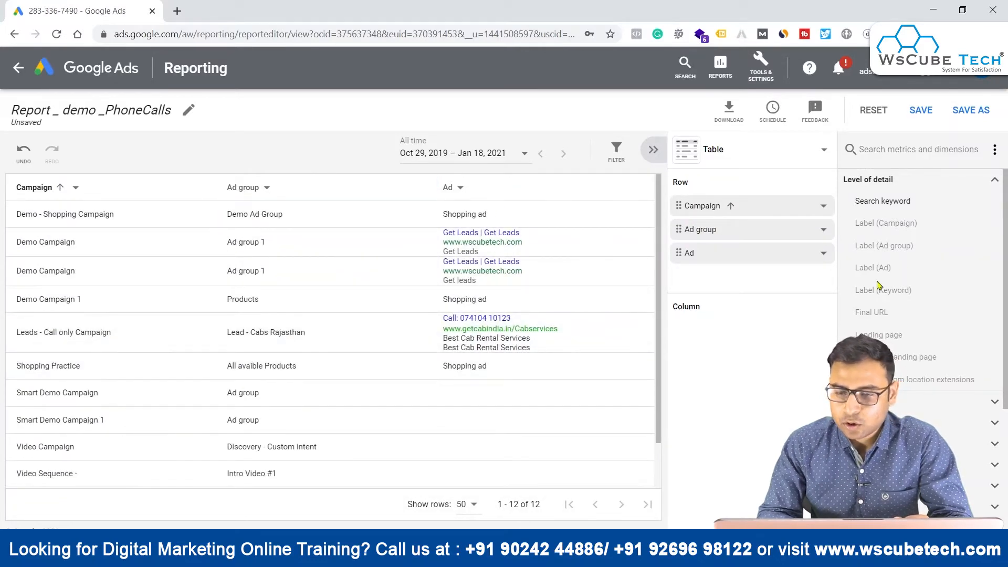
Step: Search the metrics for "Phone" and add Phone calls as a report column
click(910, 149)
text(Phone)
drag(881, 181, 717, 345)
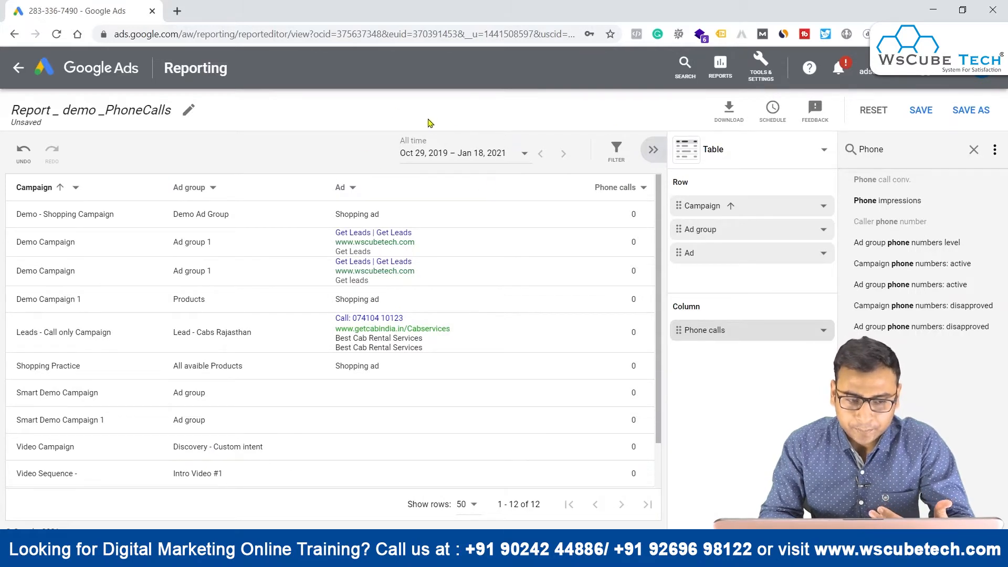
Step: Try filtering the report by ad device preference type Mobile, and remove that filter again
click(616, 151)
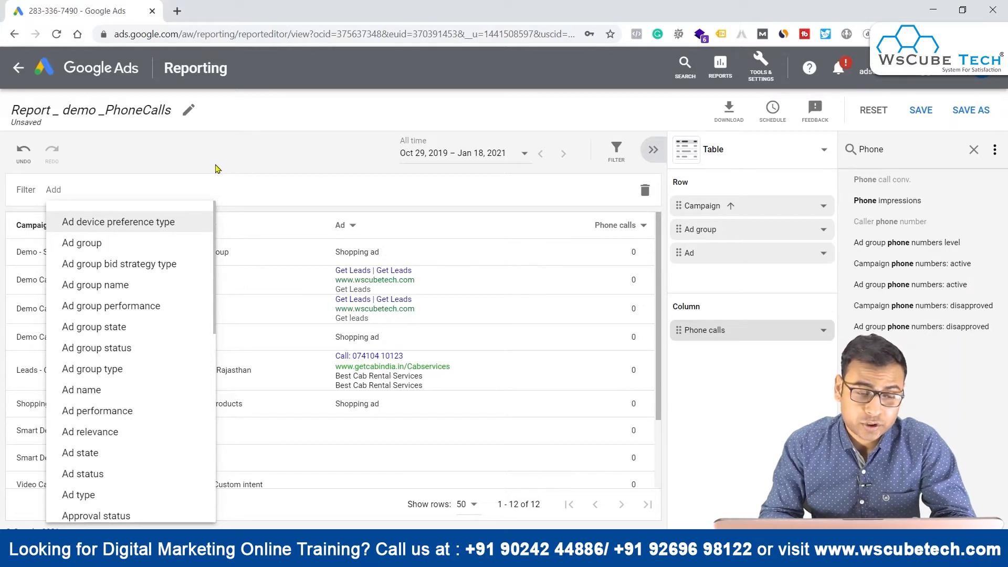
text(Device)
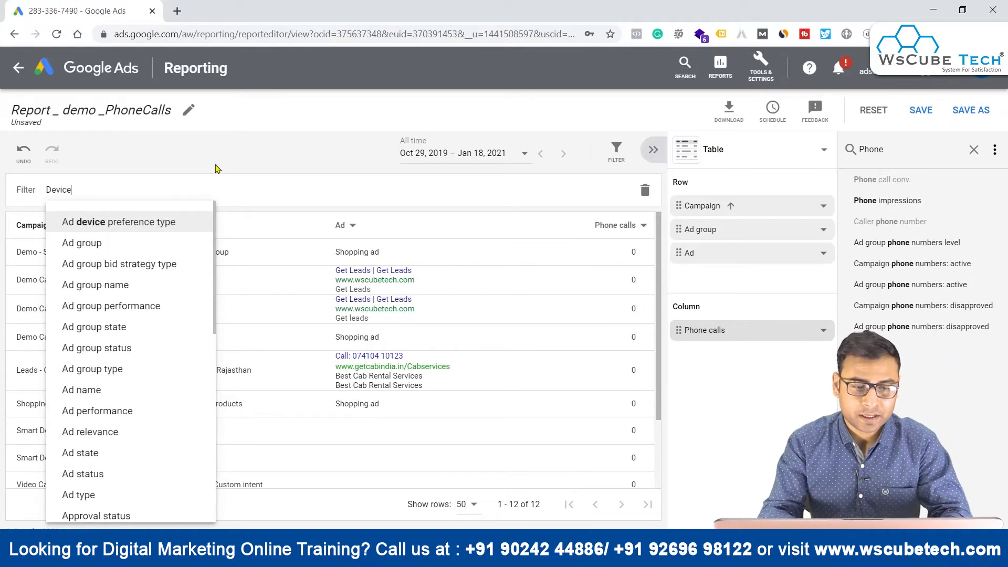
click(71, 222)
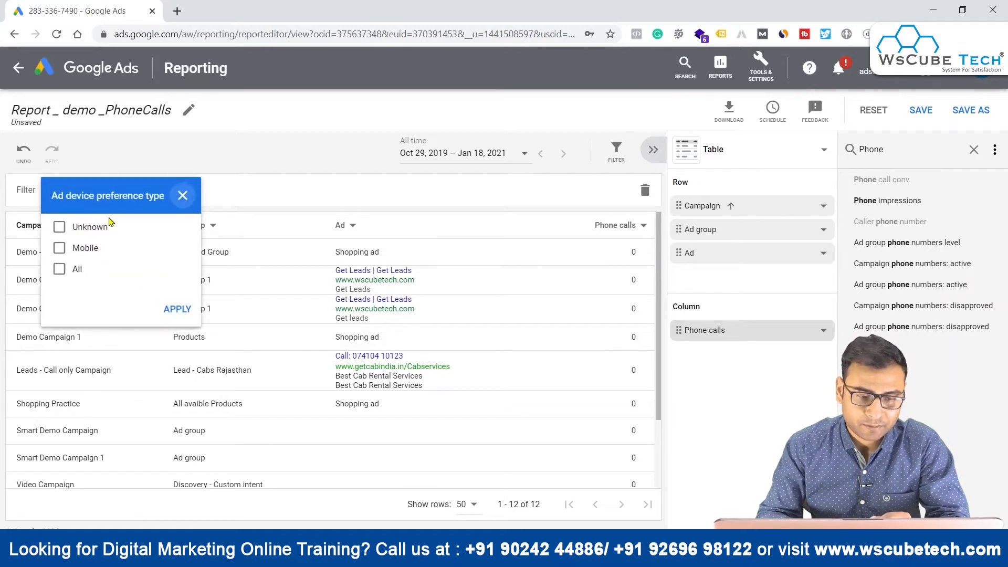
click(80, 247)
click(171, 313)
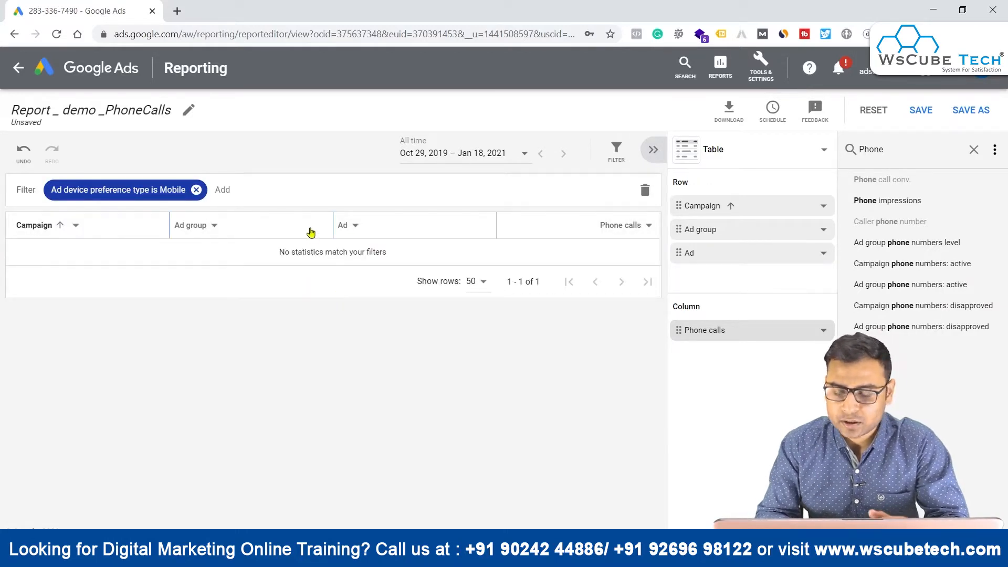
click(196, 190)
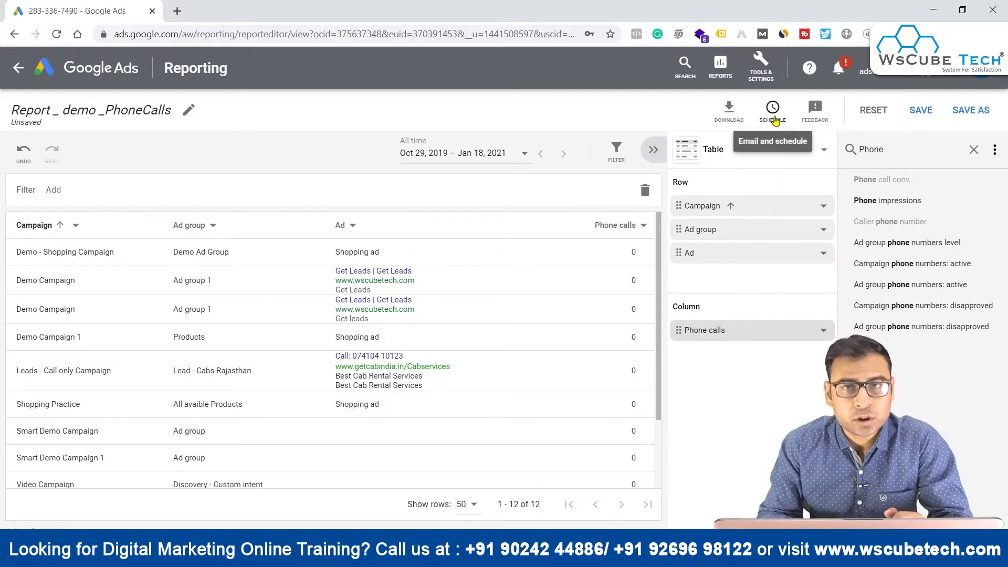
Step: View the available download formats and save the report under the name "Report _ demo _PhoneCalls"
click(731, 110)
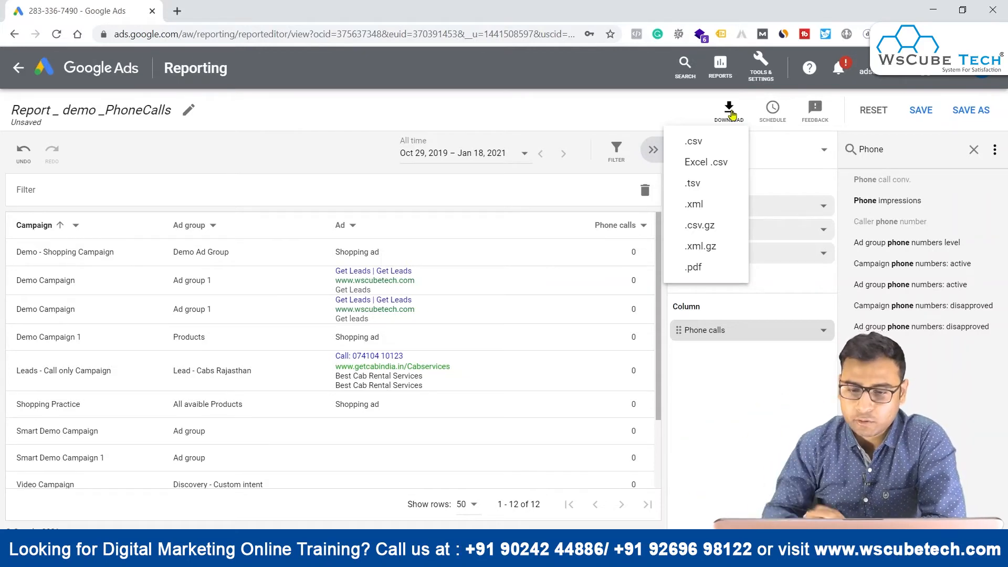
click(608, 112)
click(971, 110)
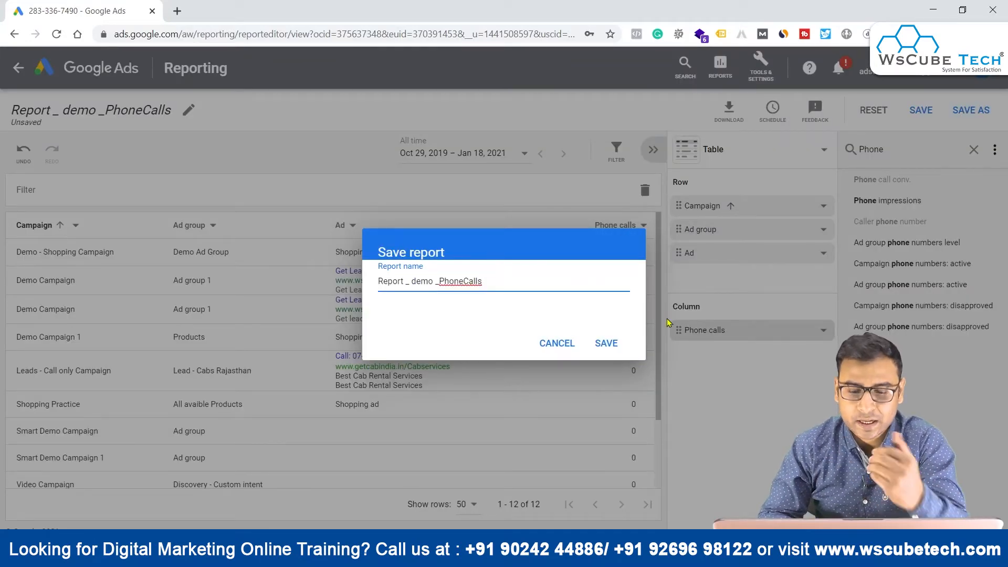
click(608, 344)
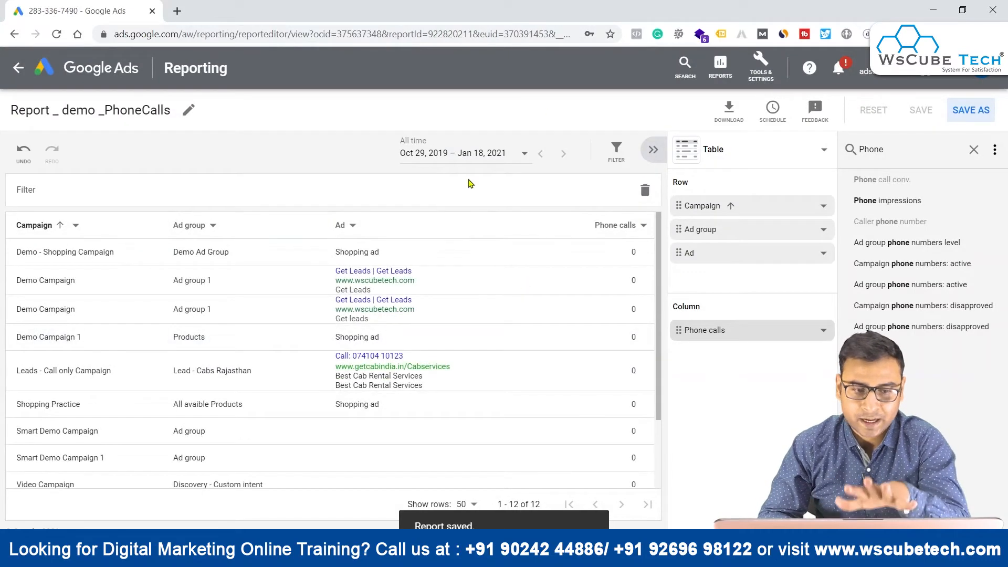
Step: Leave the report editor and open the list of saved reports
click(19, 68)
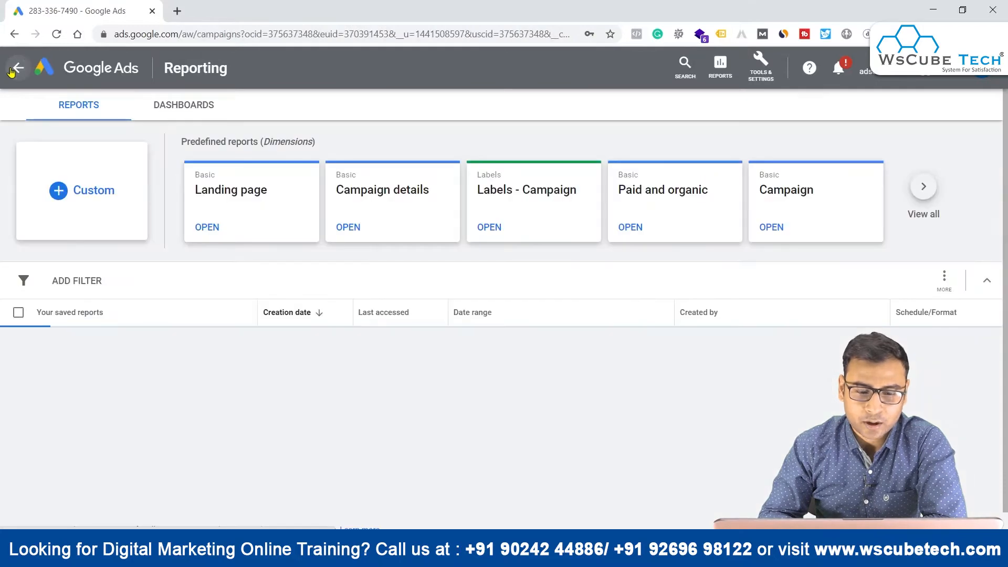
click(17, 71)
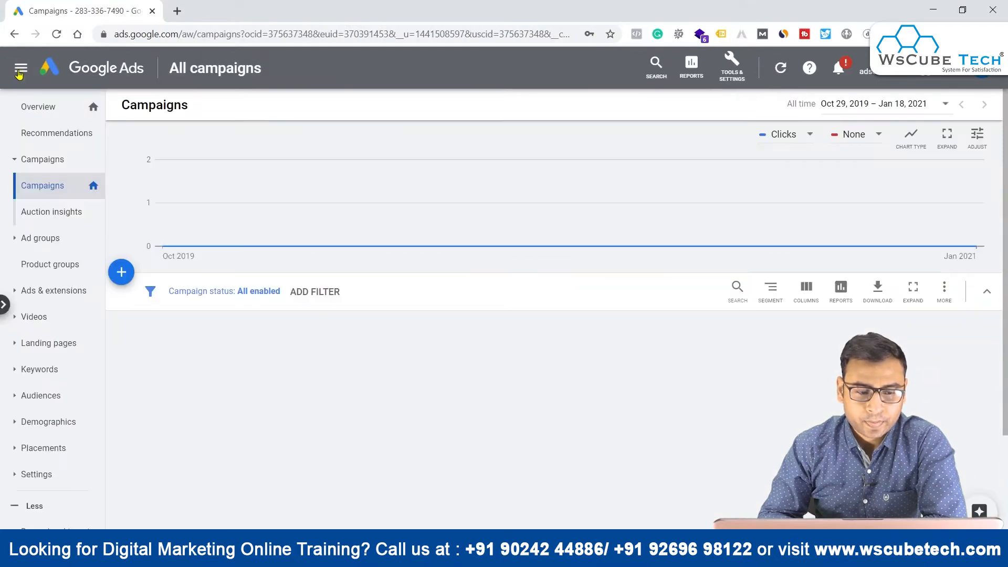
click(690, 65)
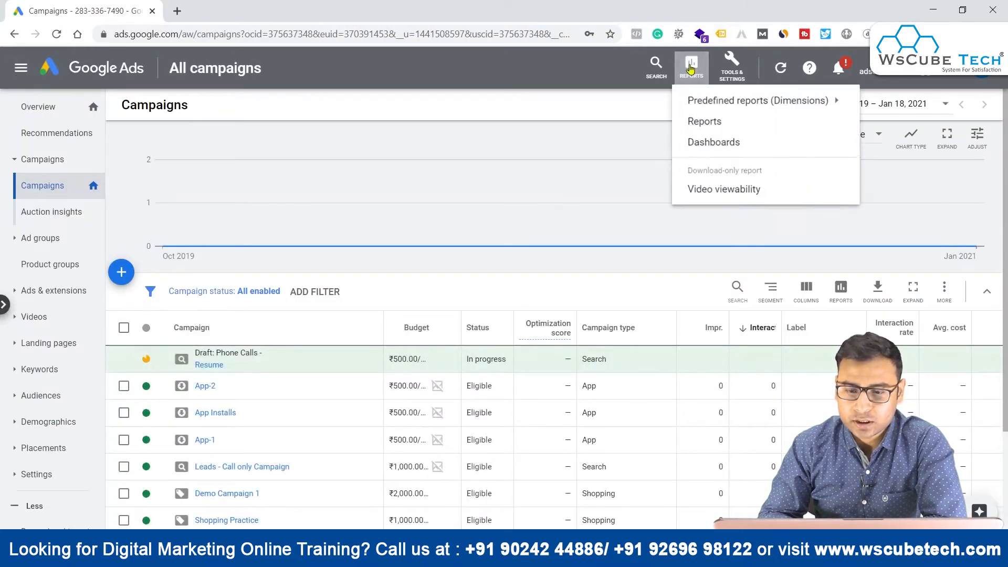
click(717, 128)
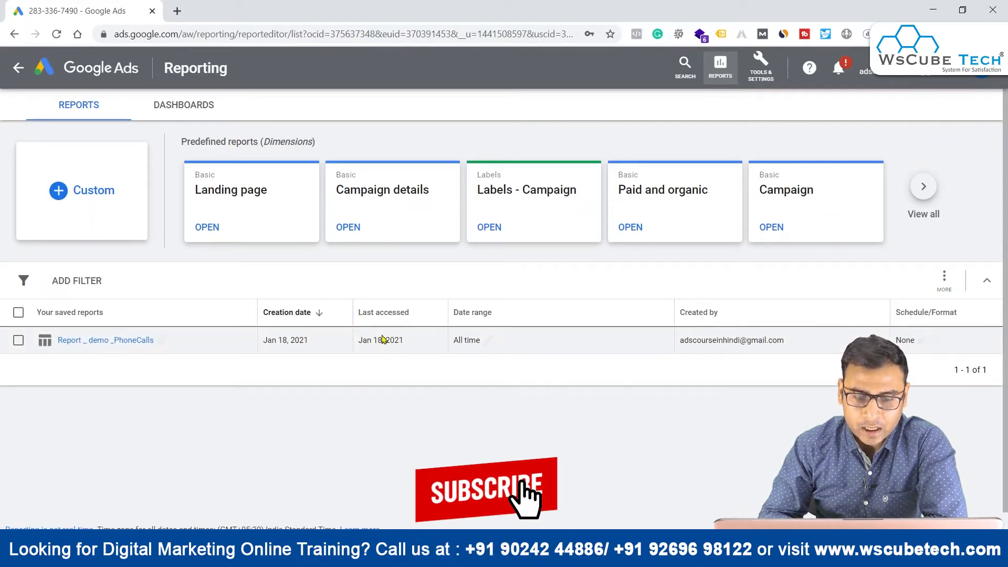
Step: Set the saved phone calls report's date range to Last 30 days
click(488, 340)
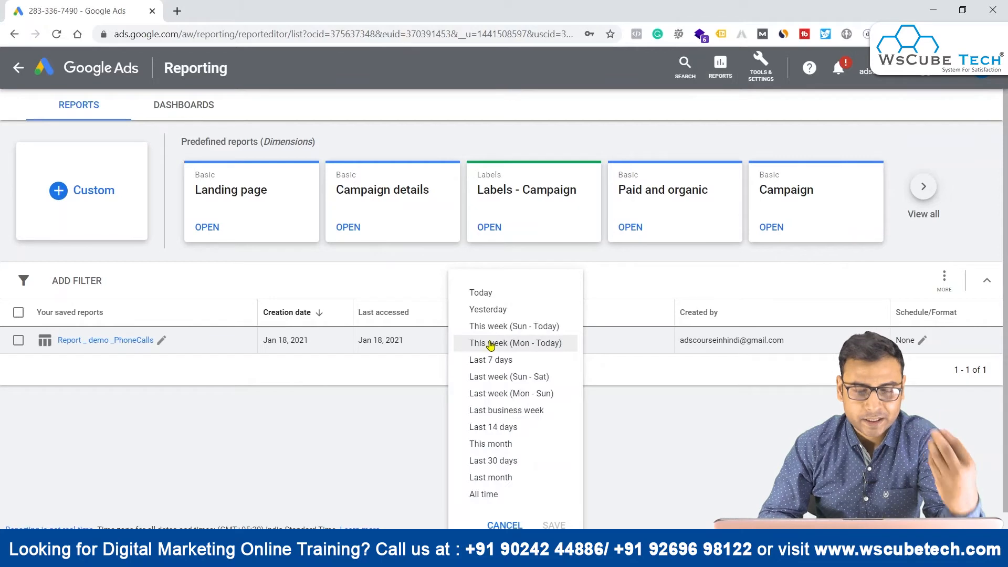
click(495, 461)
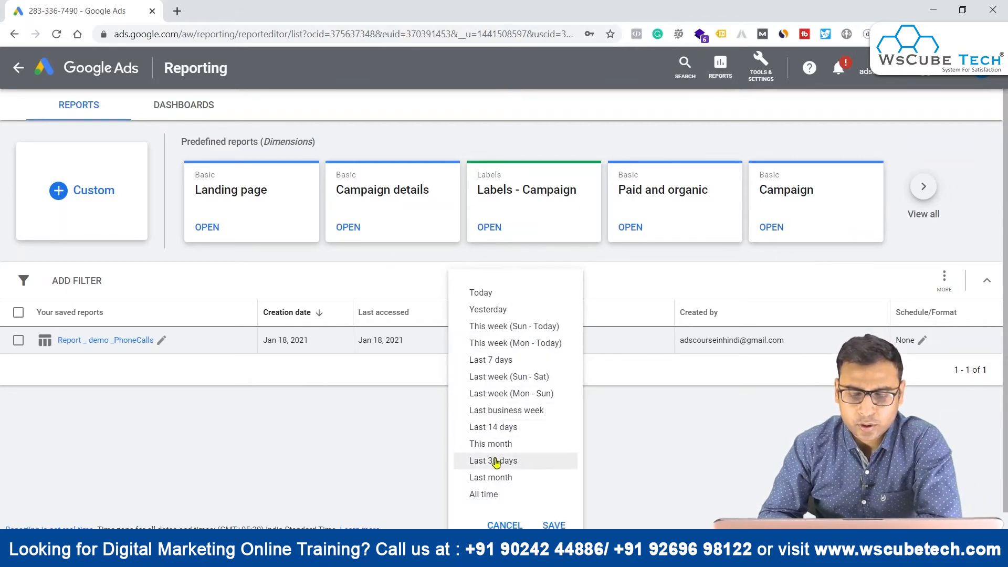
click(551, 524)
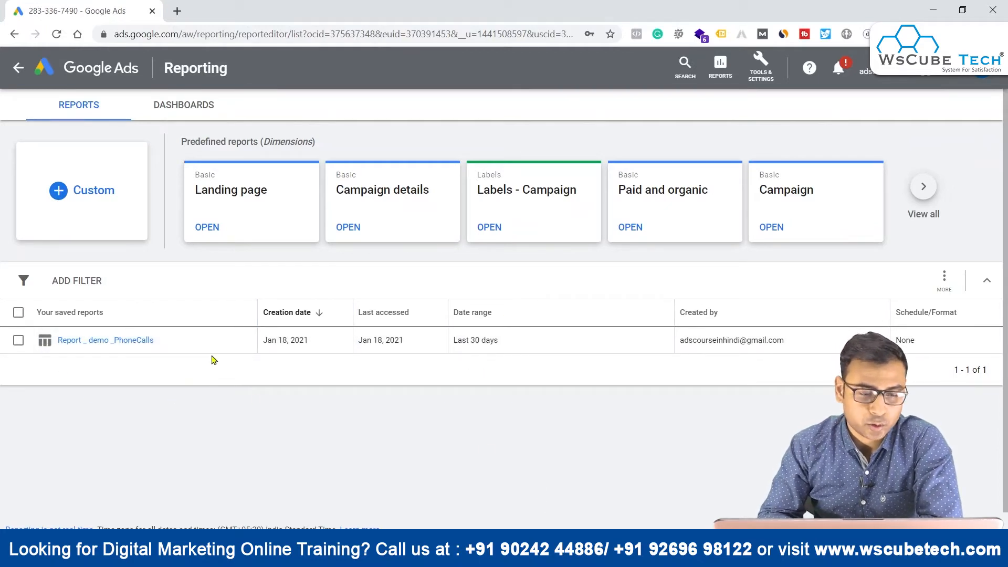
Step: Check the bulk actions offered for the saved phone calls report, leave it unselected and open it
click(19, 340)
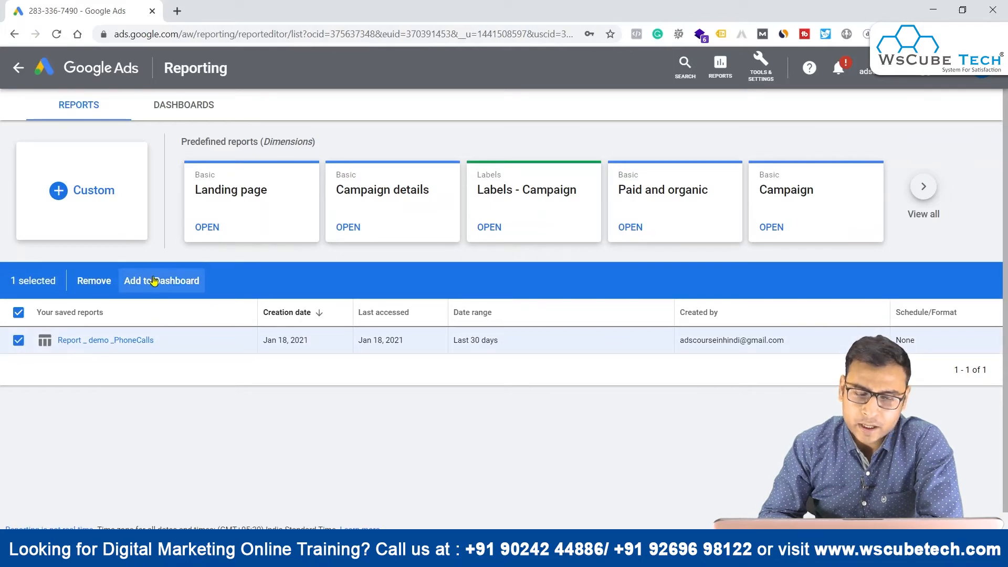
click(15, 341)
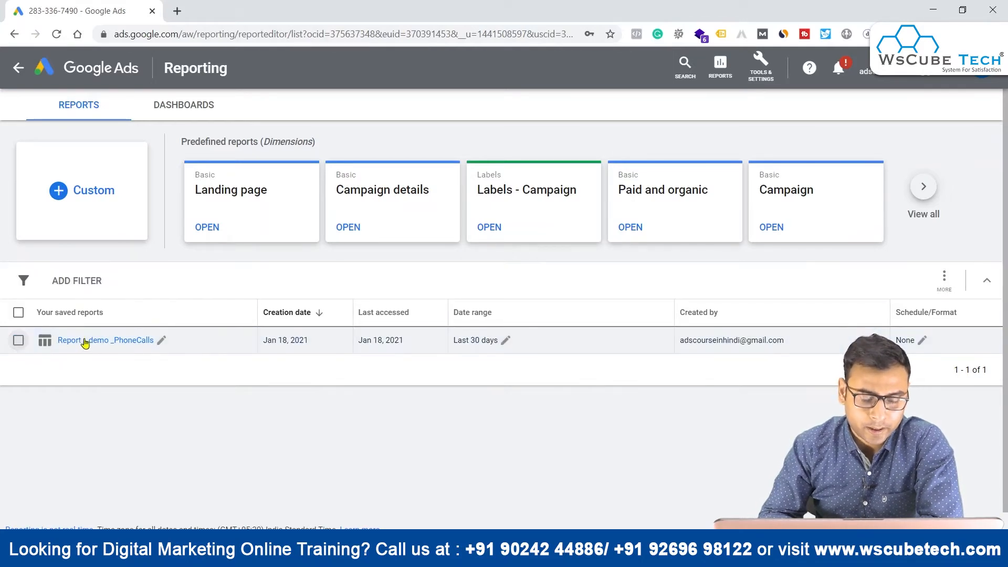
click(93, 341)
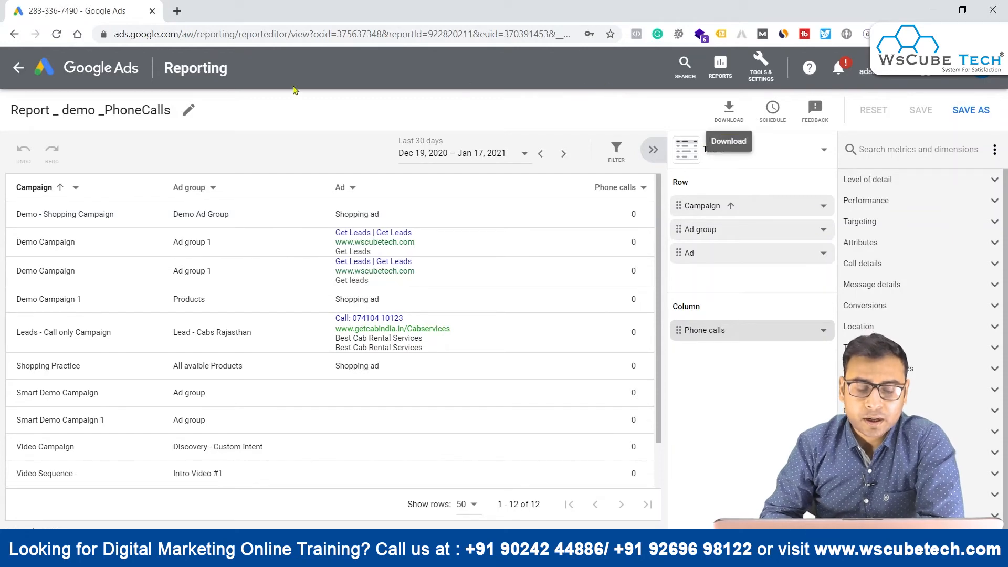
Step: Open the phone calls report's schedule settings and choose the listed account e-mail address as the recipient
click(17, 67)
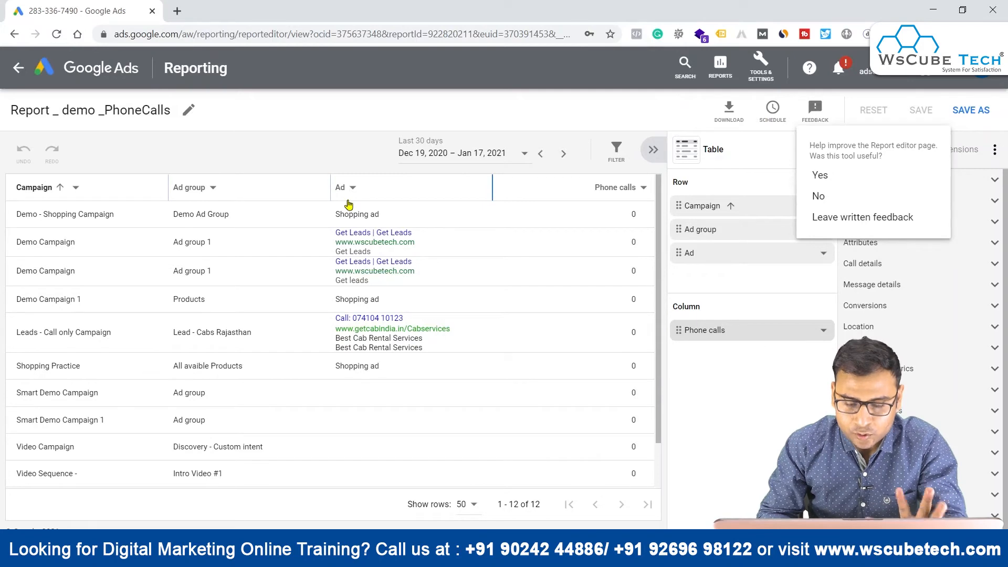
click(774, 109)
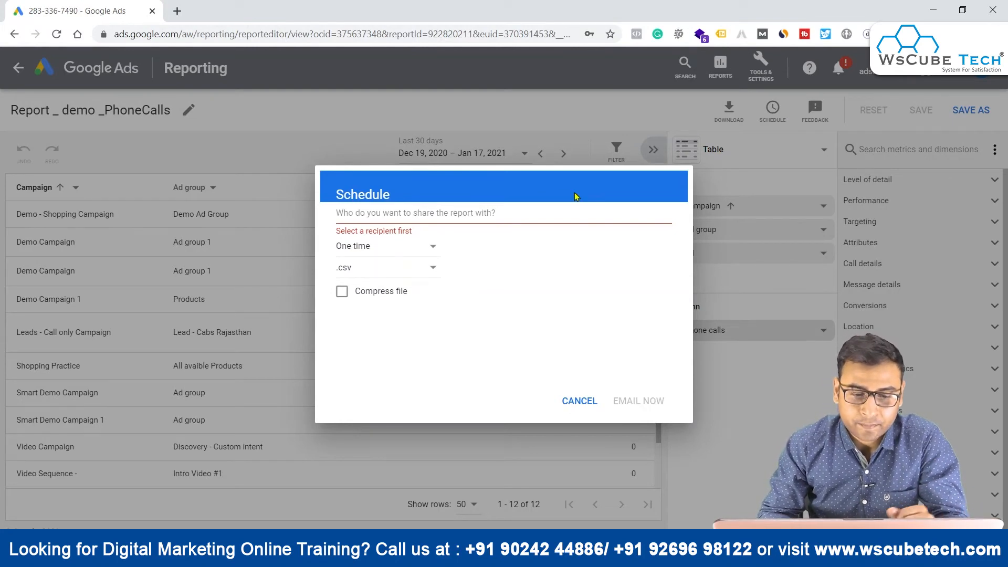
click(375, 216)
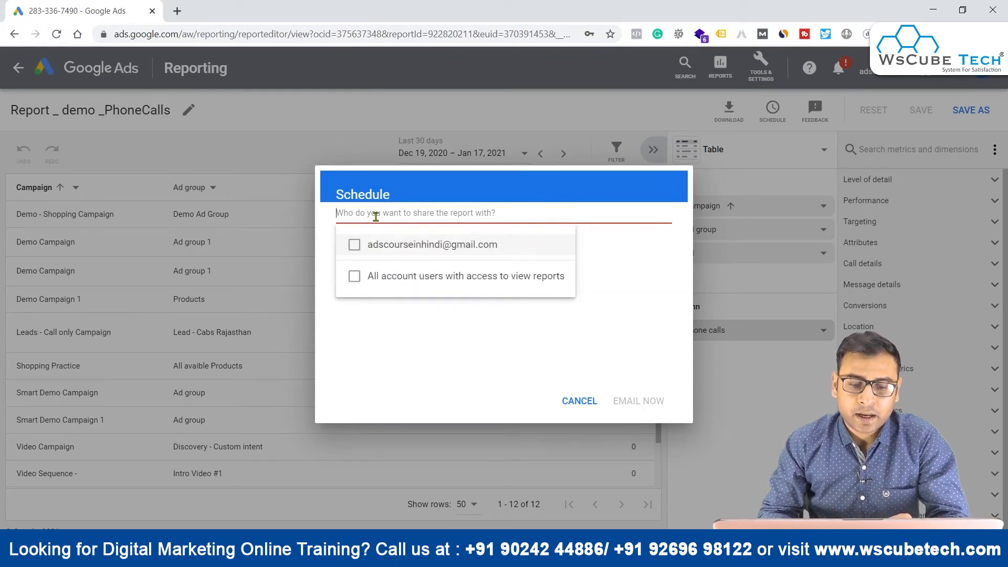
click(361, 248)
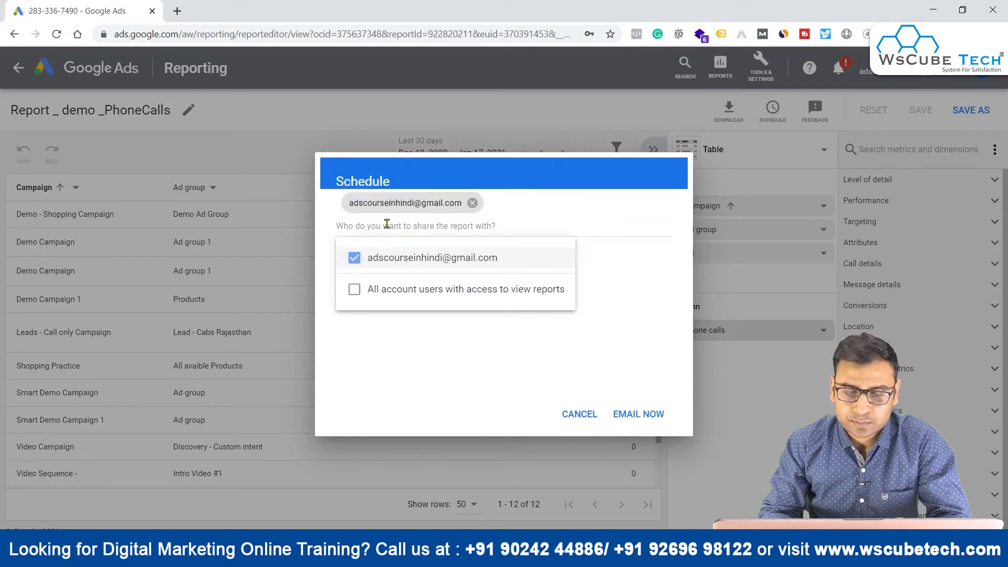
click(618, 313)
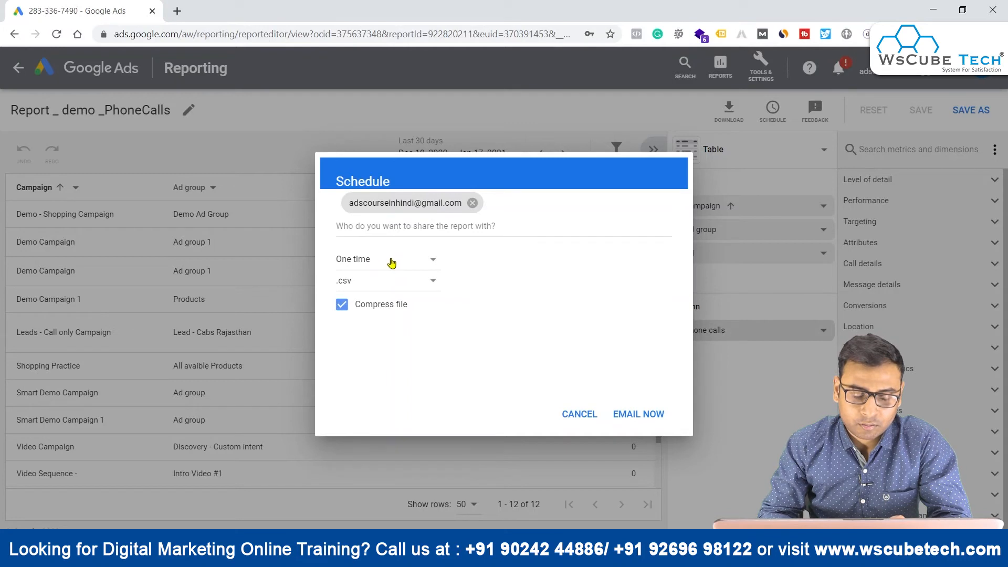
Step: Try the Monthly and Weekdays (Monday to Friday) frequencies for the report schedule, and cancel without saving it
click(391, 261)
mouse_move(386, 292)
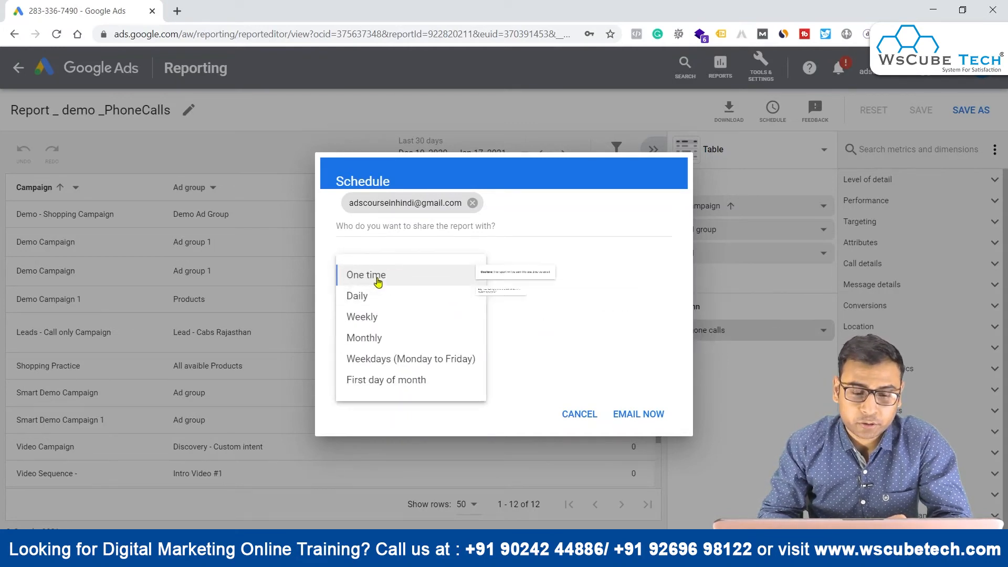
click(382, 337)
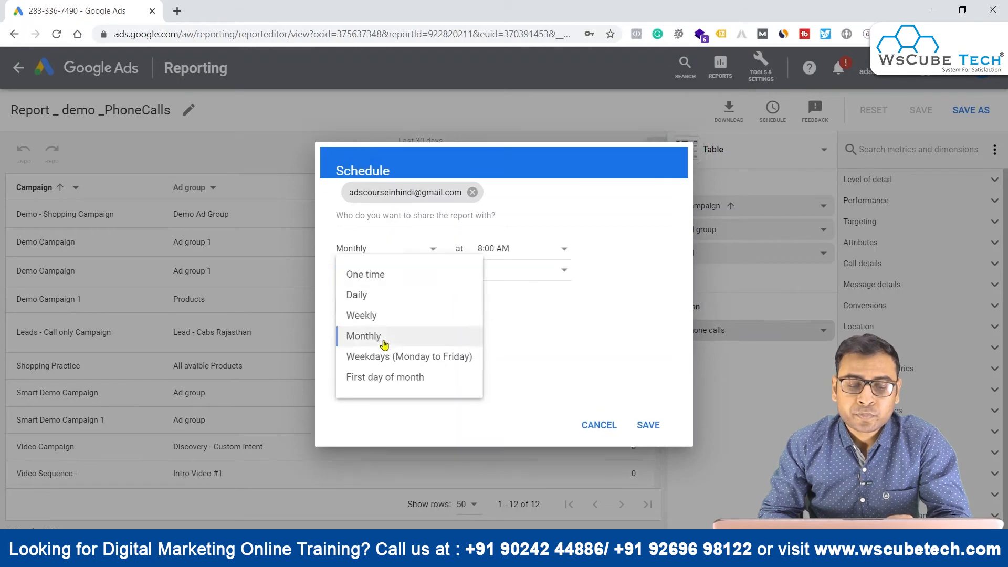
click(367, 251)
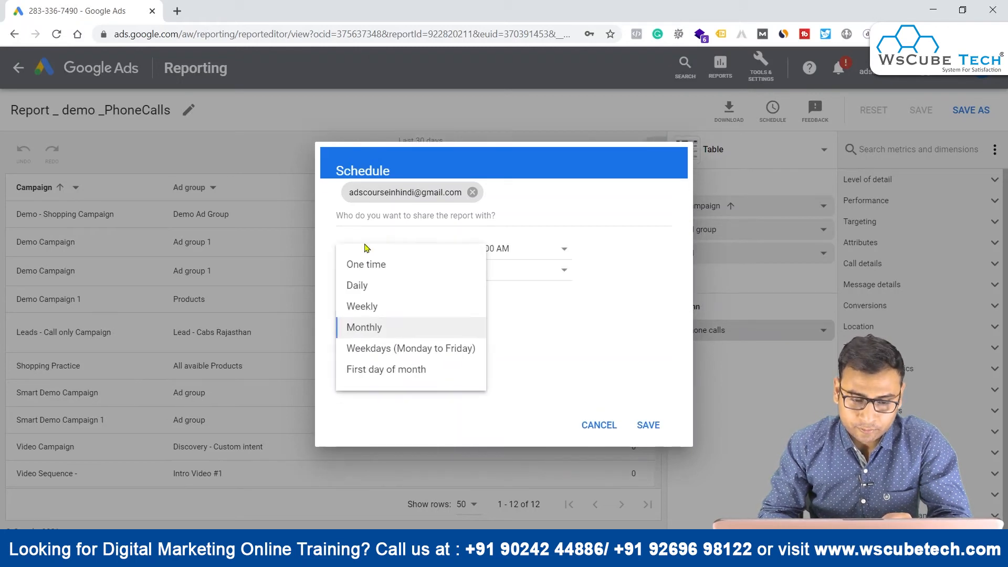
click(374, 352)
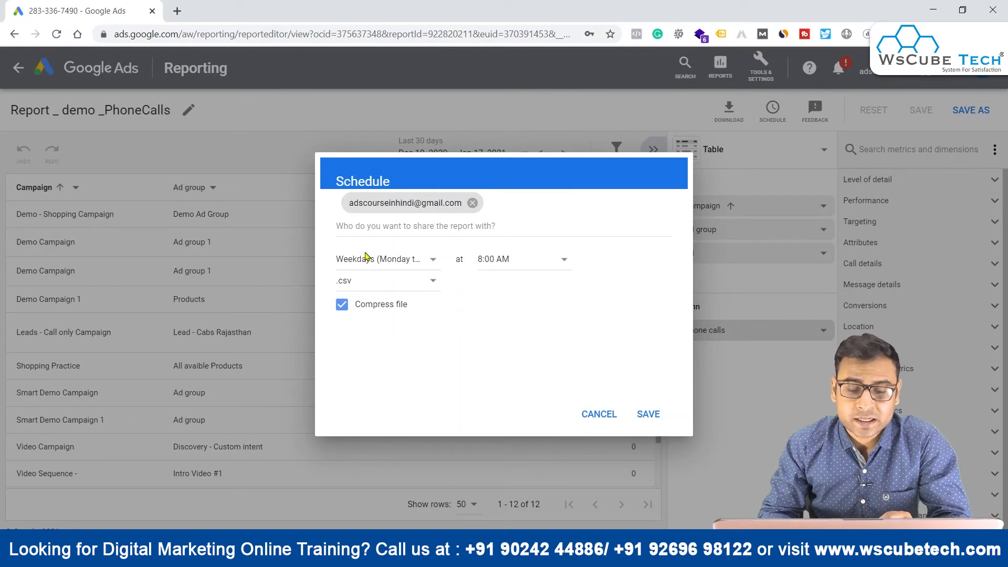
click(588, 423)
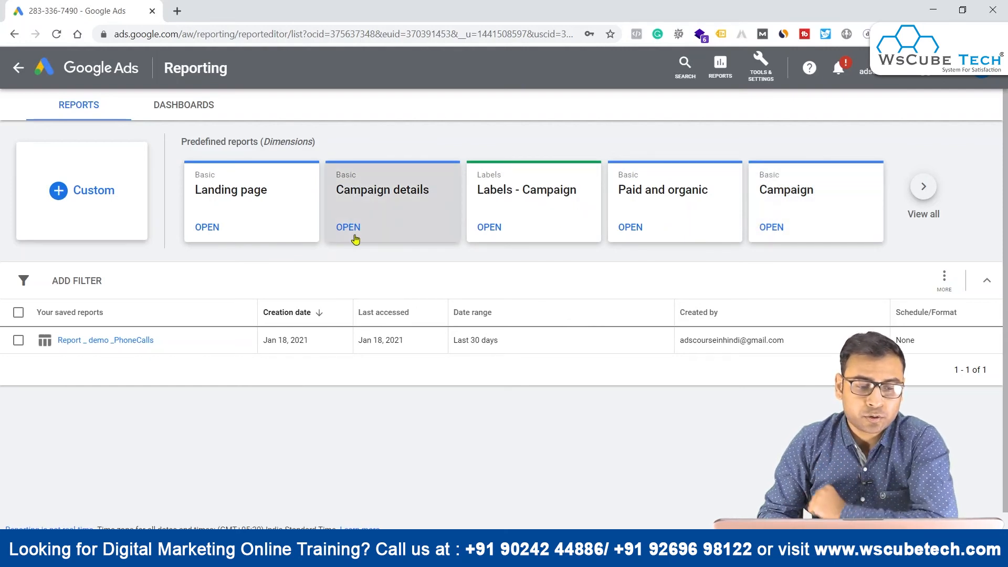
Step: Create a new custom pie chart report and find and add Gender as its segment
click(66, 186)
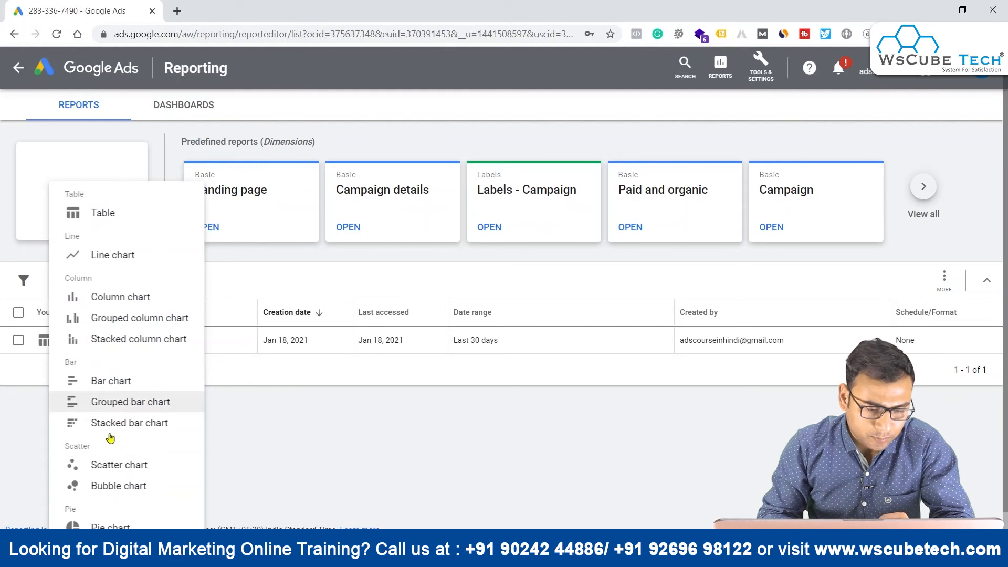
click(105, 524)
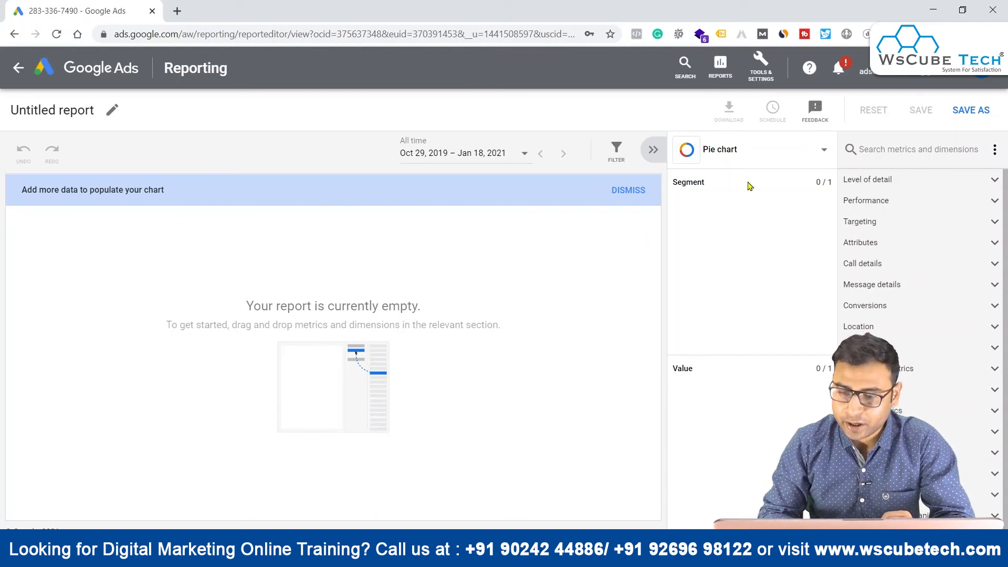
right_click(904, 151)
key(BackSpace)
text(Gend)
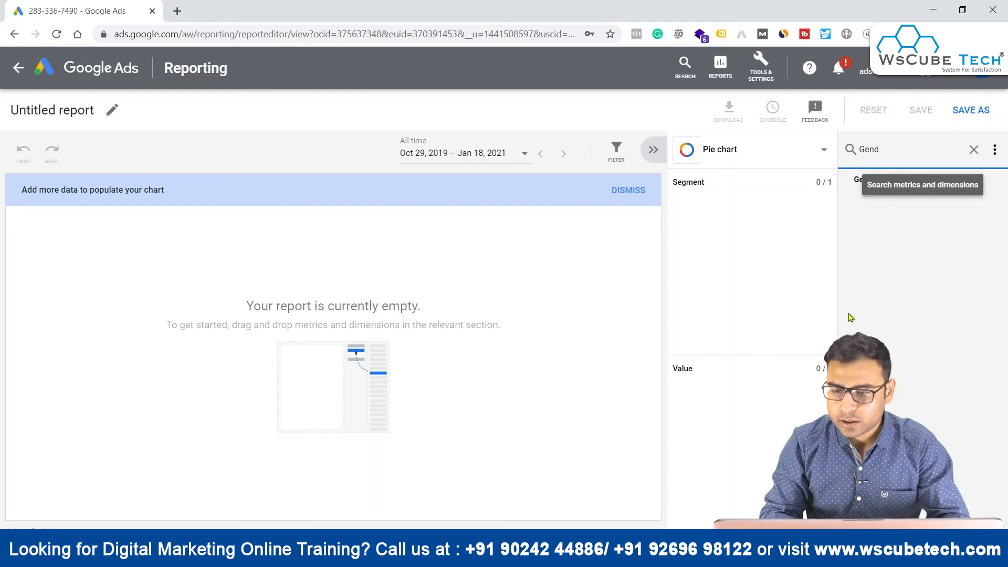
drag(856, 181, 732, 208)
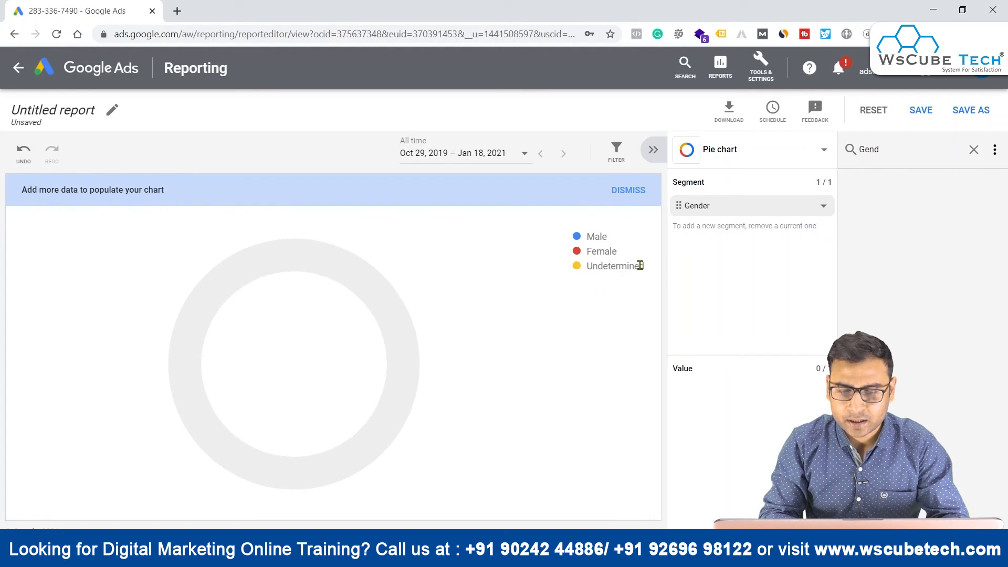
Step: Find the Conversions metric and add it as the pie chart's value
click(873, 156)
double_click(873, 156)
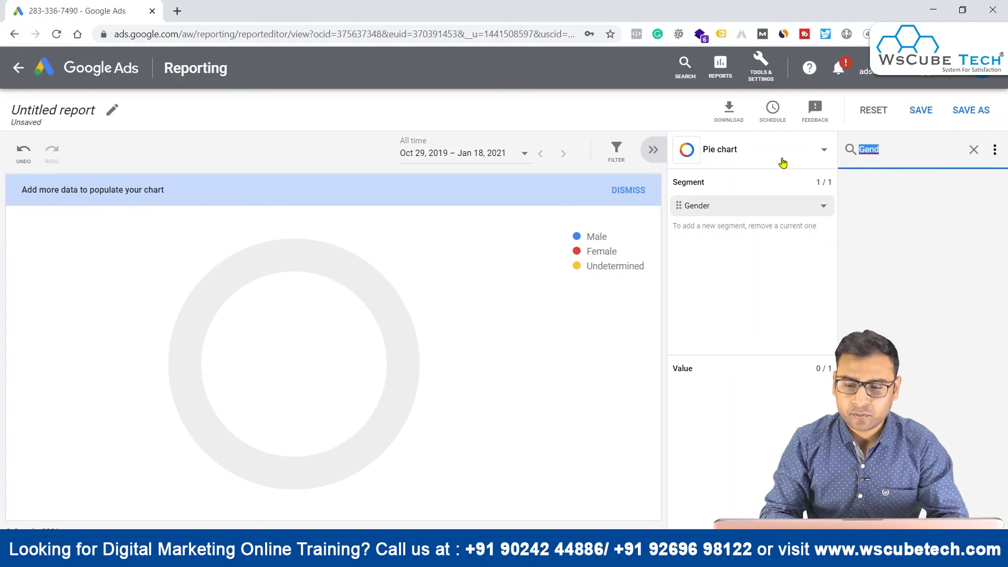
text(Conve)
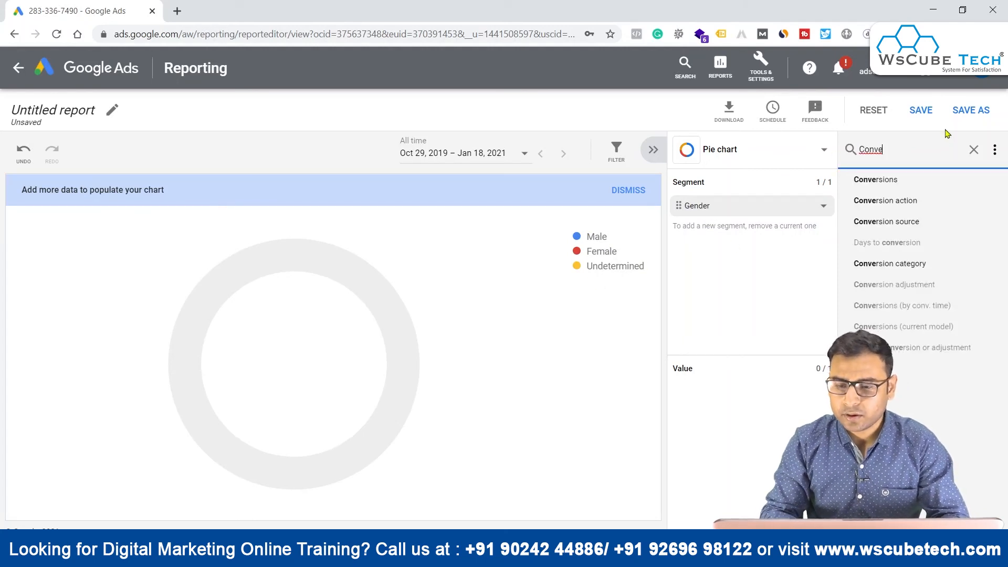
drag(862, 181, 765, 390)
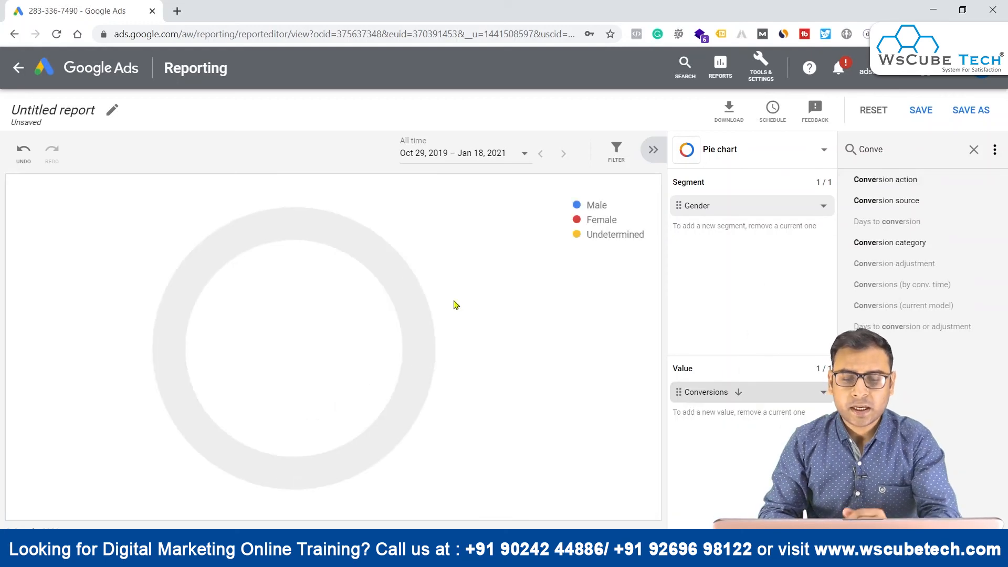